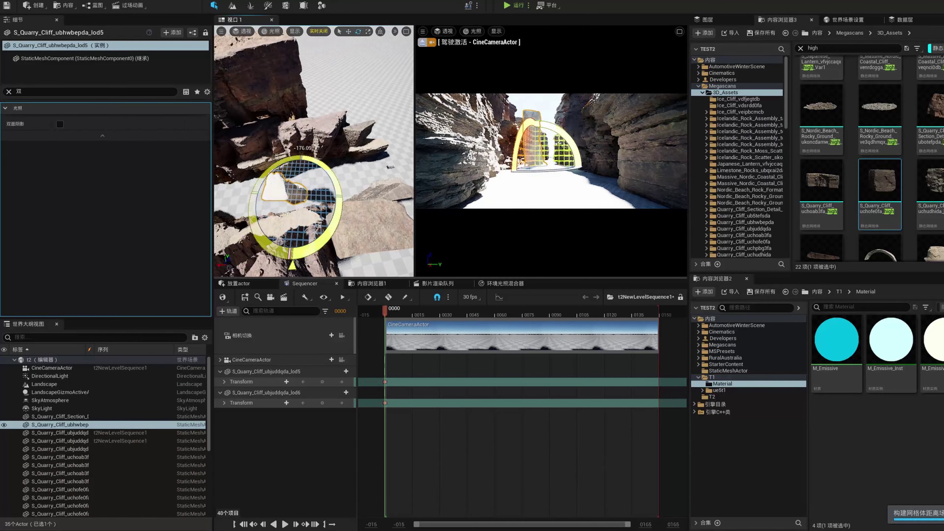
- Switch to the move gizmo for the selected cliff piece
{"action": "key", "text": "w"}
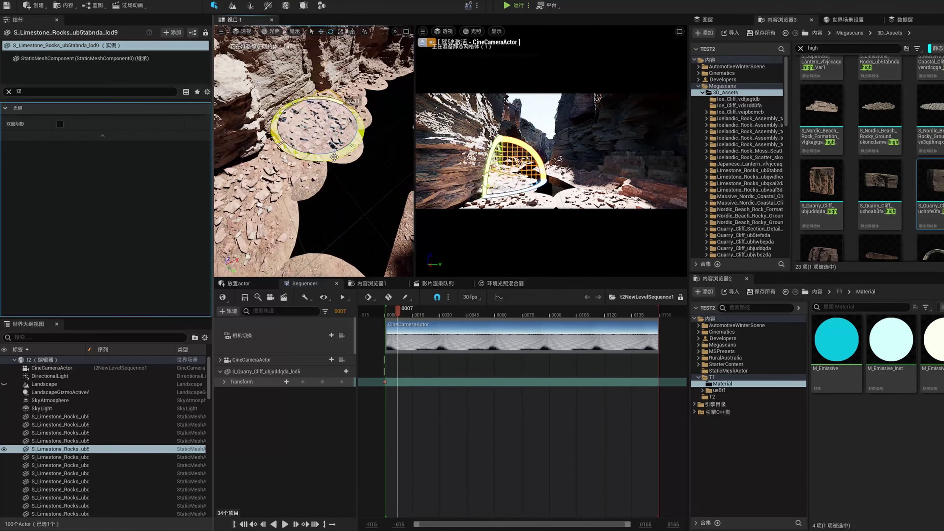
- Delete a stray limestone rock, then select and frame an S_Limestone_Rocks_ubvsaf3da rock
{"action": "key", "text": "Delete"}
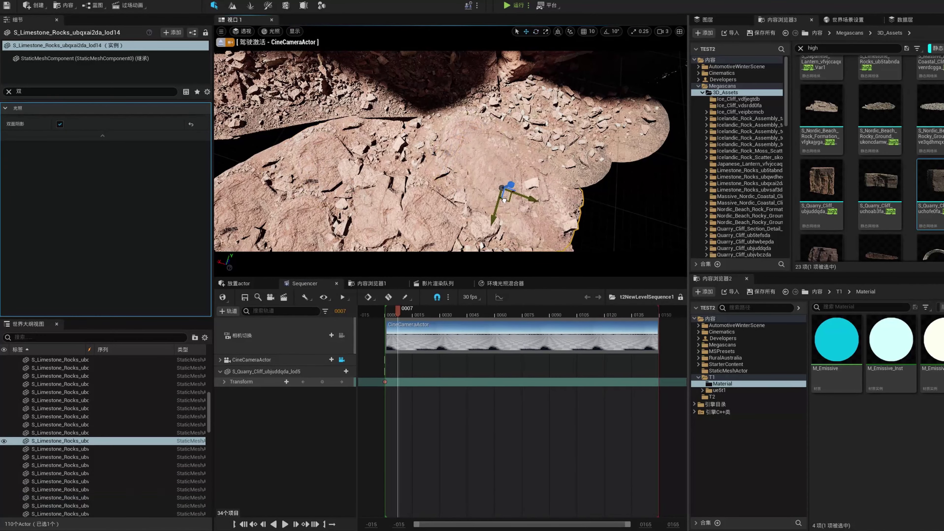
{"action": "key", "text": "Escape"}
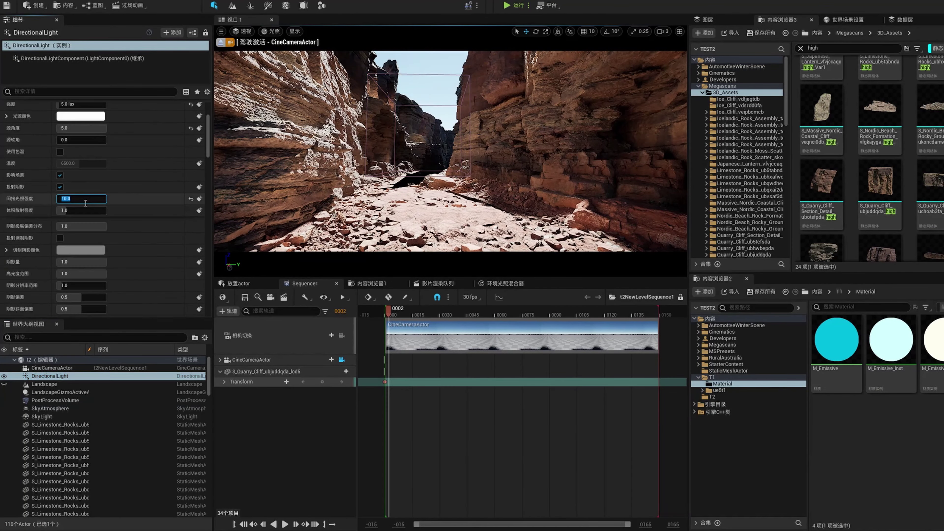
{"action": "left_click", "coordinate": [395, 233]}
{"action": "key", "text": "f"}
{"action": "key", "text": "ctrl+b"}
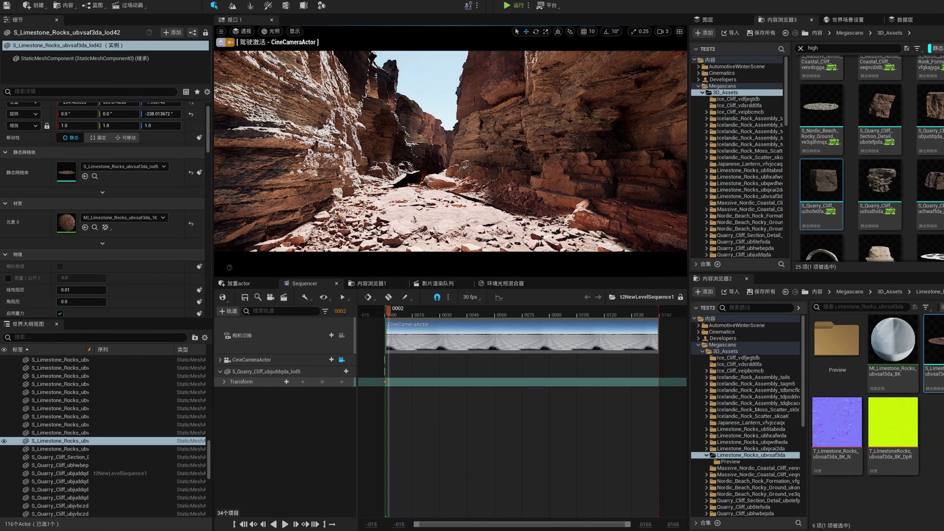
- Merge the selected ubvsaf3da rocks into a single mesh saved as SM_Rocks_v1
{"action": "left_click", "coordinate": [59, 518], "text": "shift"}
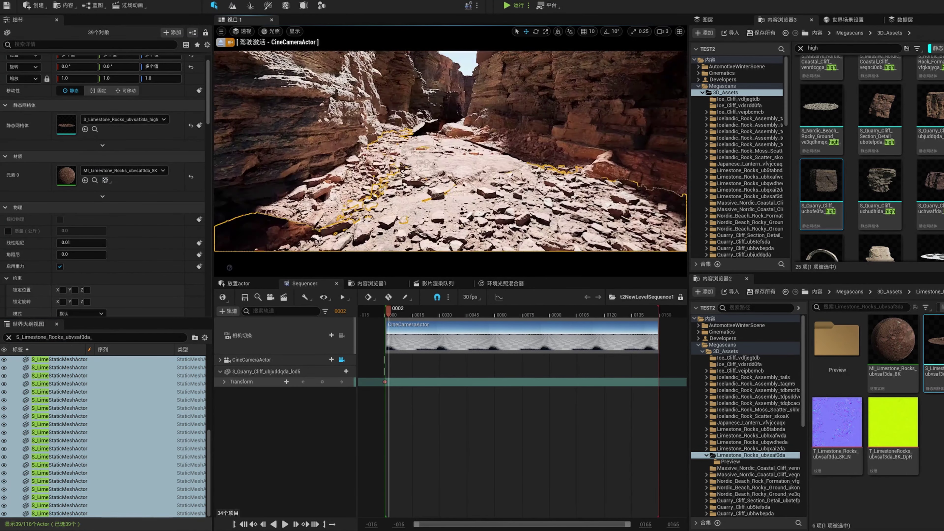
{"action": "key", "text": "f"}
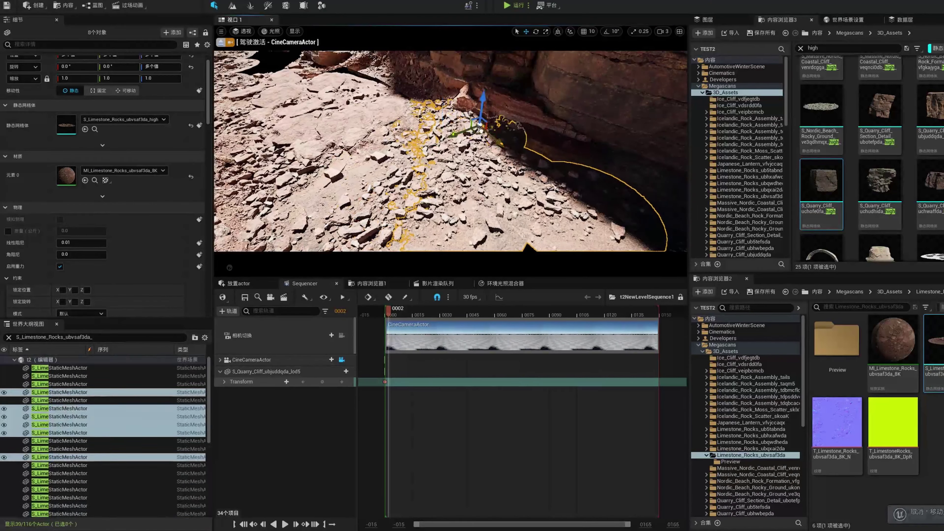
{"action": "right_click", "coordinate": [134, 384]}
{"action": "left_click", "coordinate": [312, 264]}
{"action": "type", "text": "SM_Rocks"}
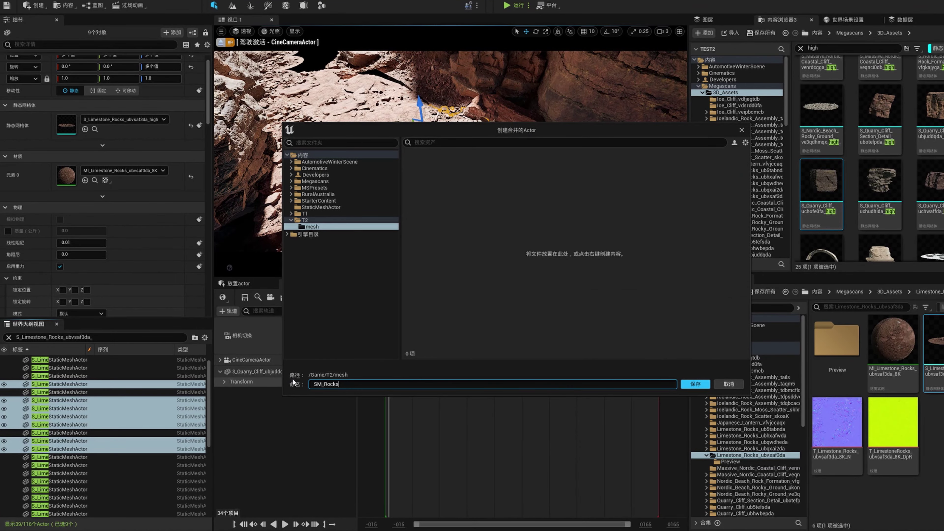
{"action": "type", "text": "_v1"}
{"action": "key", "text": "Return"}
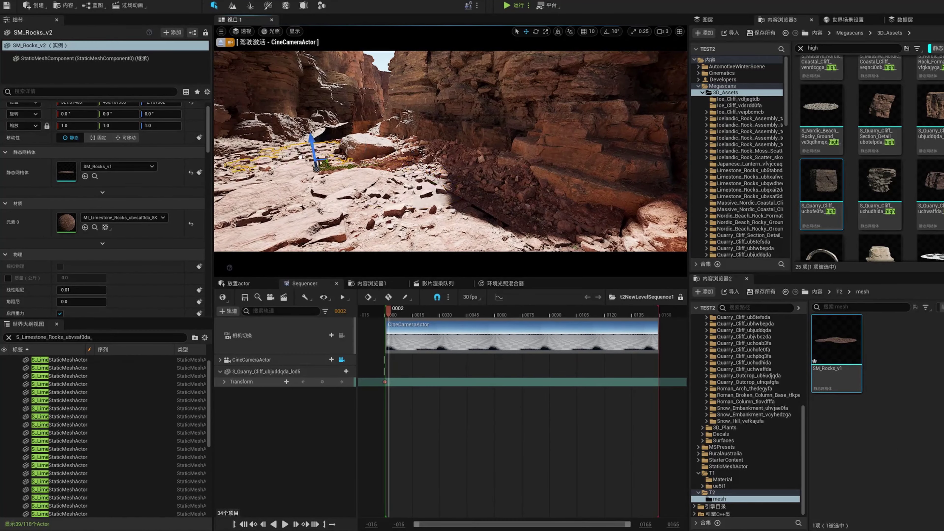
- Spread copies of the merged rock along the canyon floor and select nearby rocks
{"action": "mouse_move", "coordinate": [440, 185]}
{"action": "left_mouse_down", "text": "alt"}
{"action": "mouse_move", "coordinate": [434, 111]}
{"action": "mouse_move", "coordinate": [518, 161]}
{"action": "left_mouse_up", "text": "alt"}
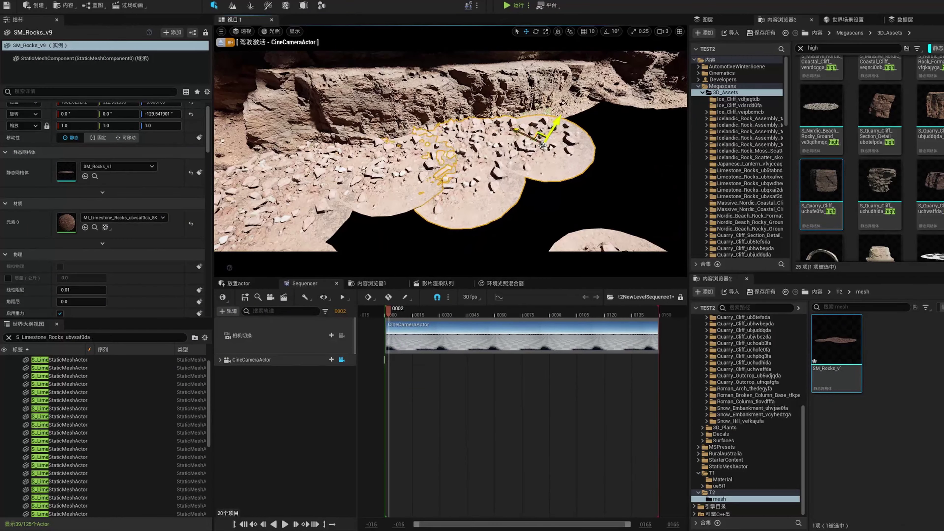
{"action": "left_click_drag", "start_coordinate": [517, 162], "coordinate": [494, 149], "text": "alt"}
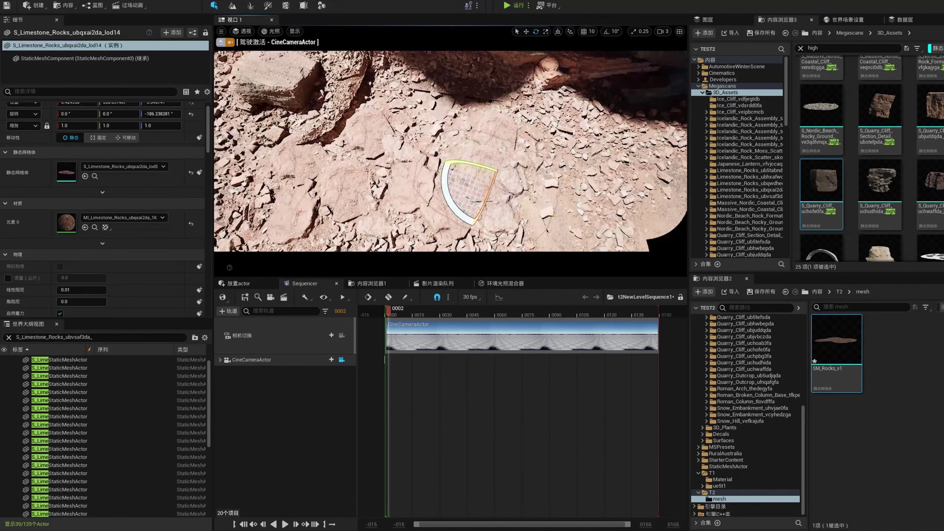
{"action": "left_click", "coordinate": [754, 412]}
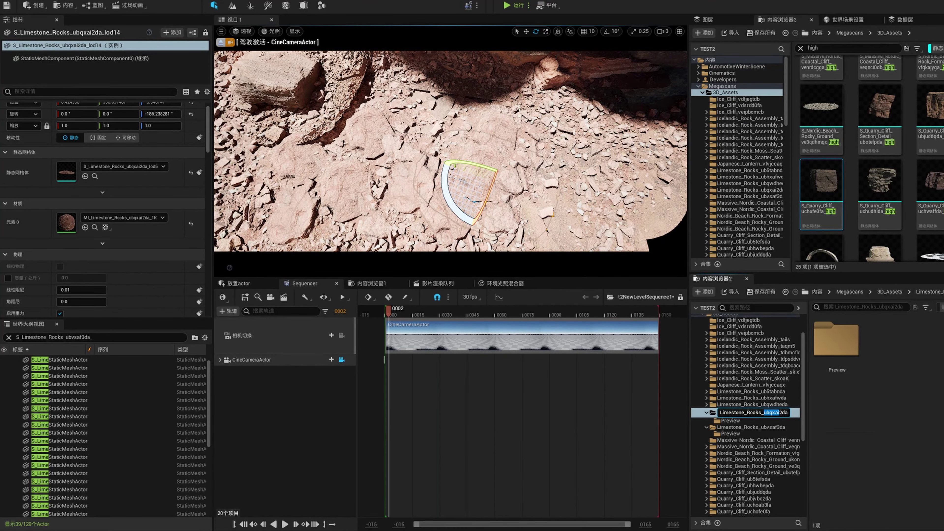
{"action": "left_click", "coordinate": [426, 176]}
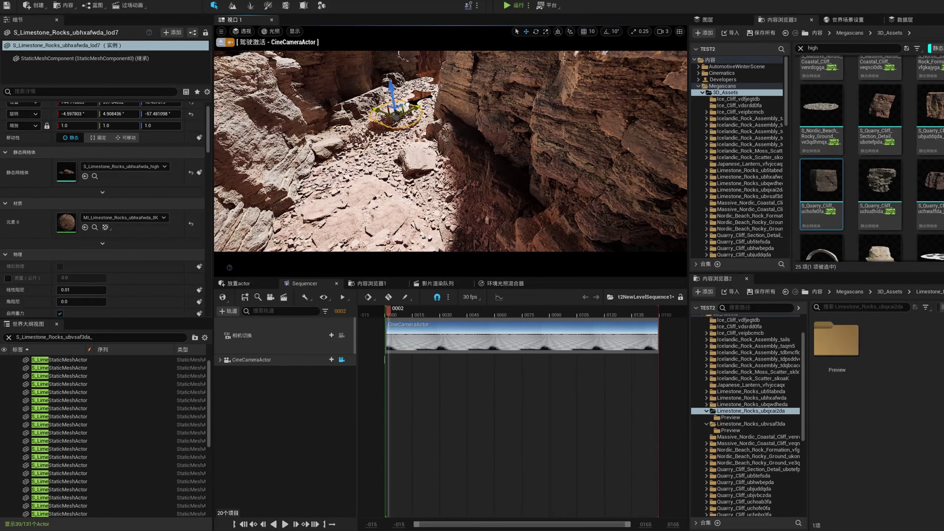
{"action": "left_click", "coordinate": [407, 104]}
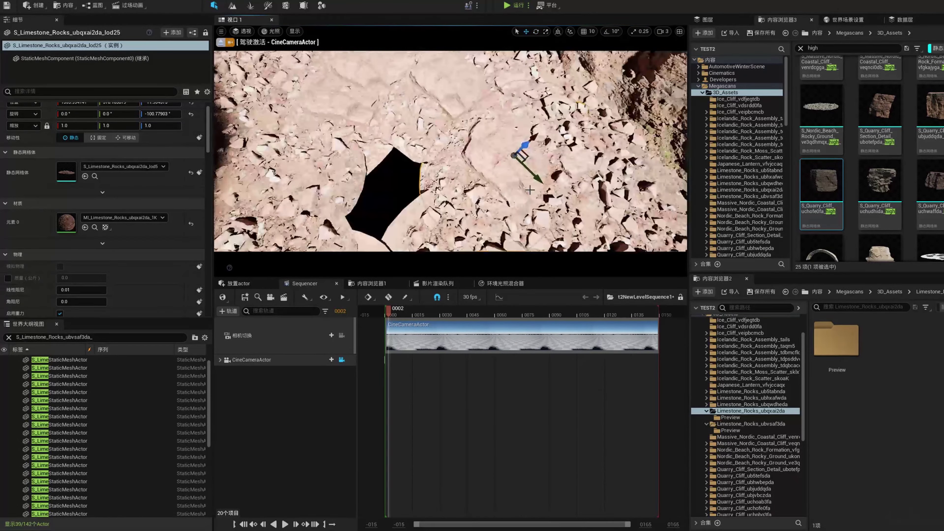
{"action": "key", "text": "ctrl+z"}
{"action": "key", "text": "ctrl+z"}
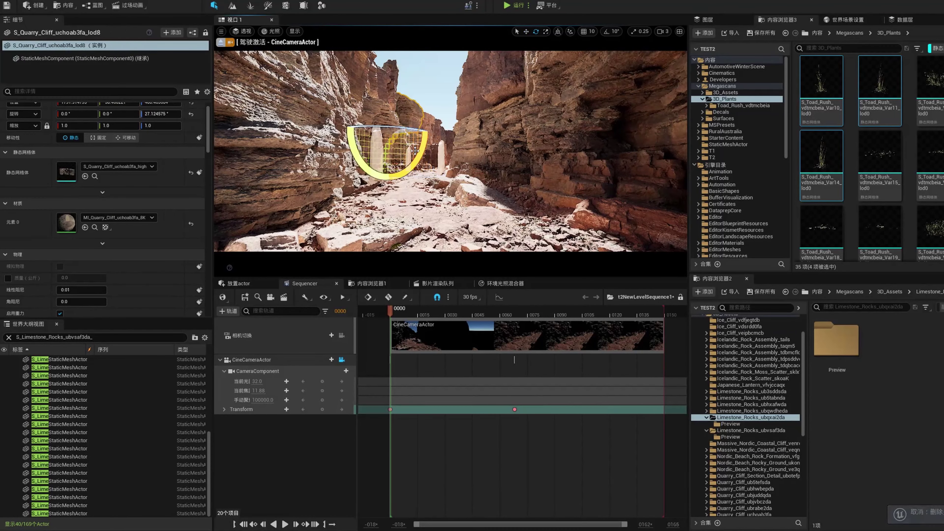
- Delete the stray S_Quarry_Cliff mesh
{"action": "key", "text": "Delete"}
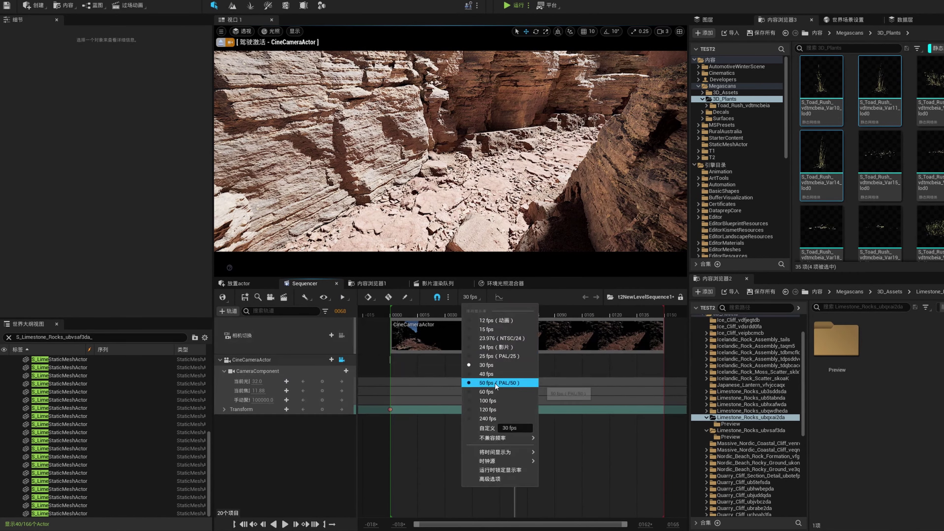
- Look through the second cine camera and extend the sequence end to frame 900
{"action": "left_click", "coordinate": [341, 371]}
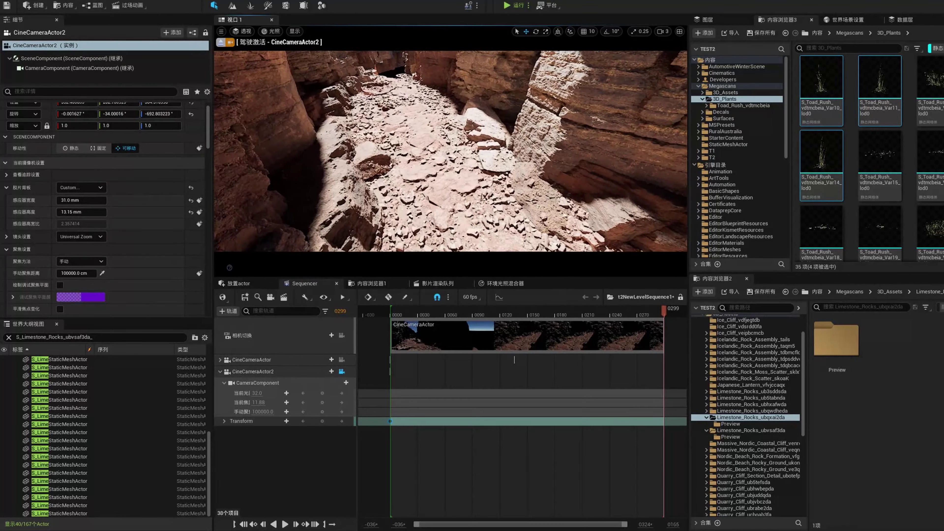
{"action": "left_click", "coordinate": [487, 131]}
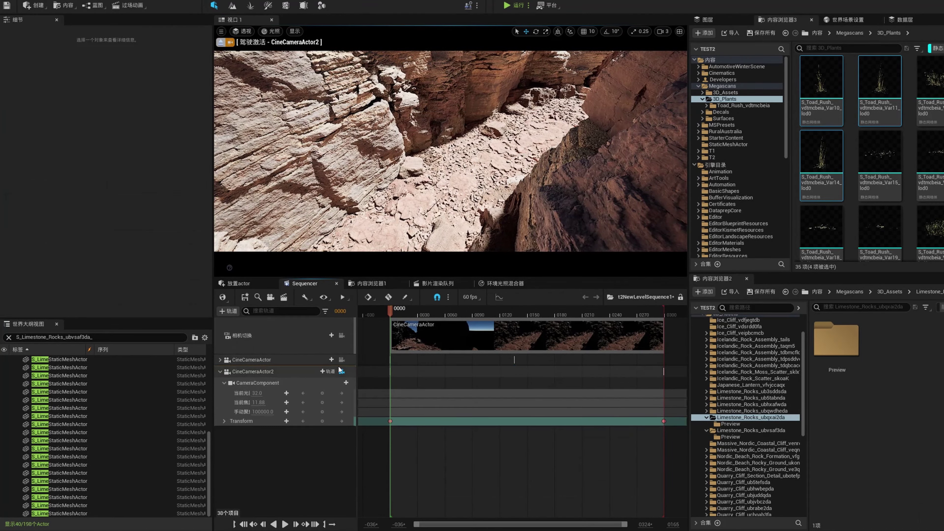
{"action": "left_click_drag", "start_coordinate": [664, 328], "coordinate": [676, 328]}
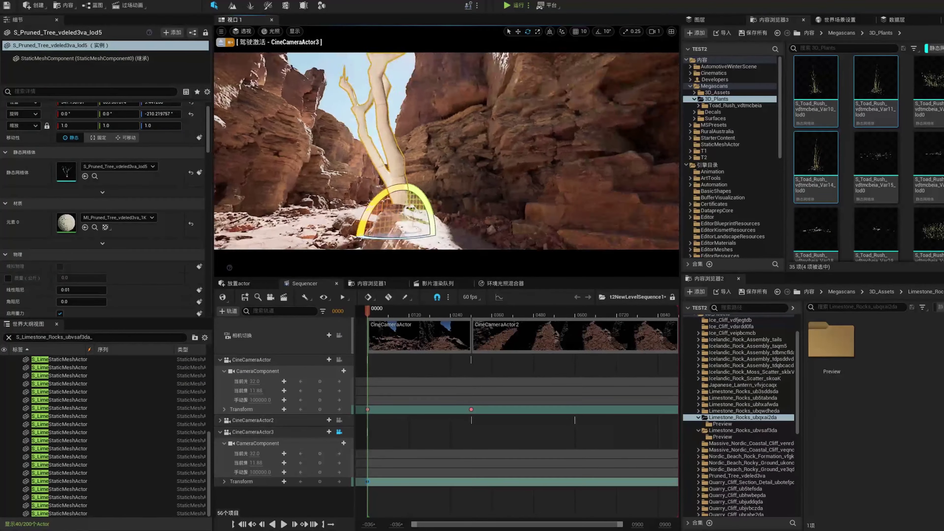
- Return the playhead near the start and select the third camera's track
{"action": "left_click", "coordinate": [470, 409]}
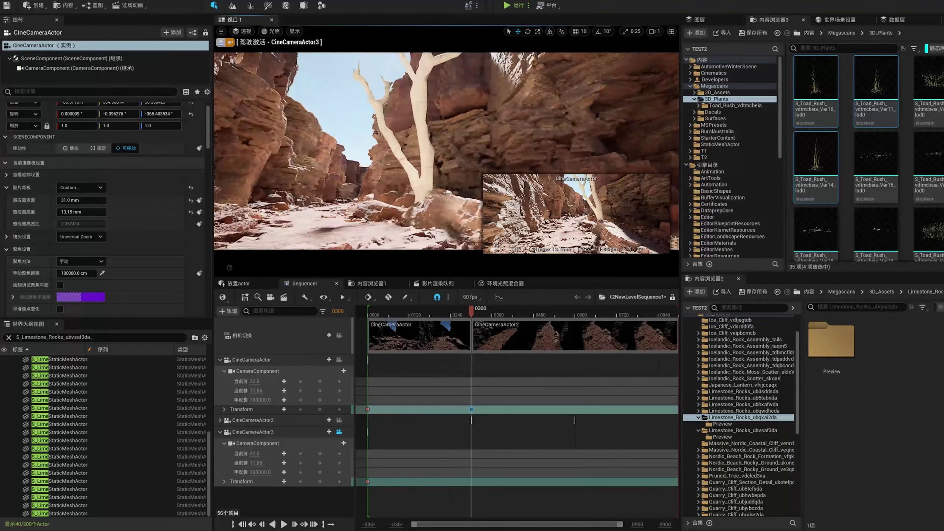
{"action": "left_click", "coordinate": [373, 485]}
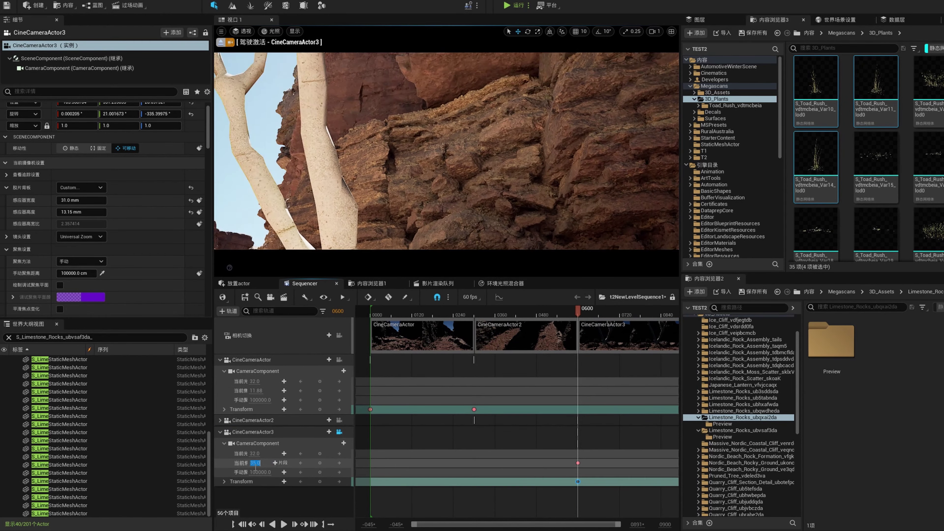
{"action": "left_click", "coordinate": [252, 432]}
{"action": "scroll", "coordinate": [34, 189], "scroll_direction": "down", "scroll_amount": 5}
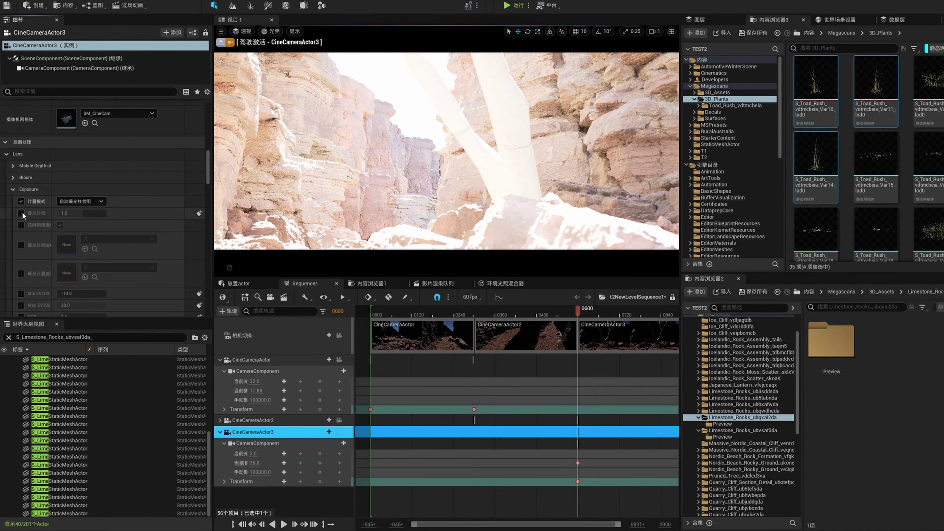
- Enable and edit the third camera's exposure compensation, then show its focus settings
{"action": "left_click", "coordinate": [21, 213]}
{"action": "left_click", "coordinate": [93, 214]}
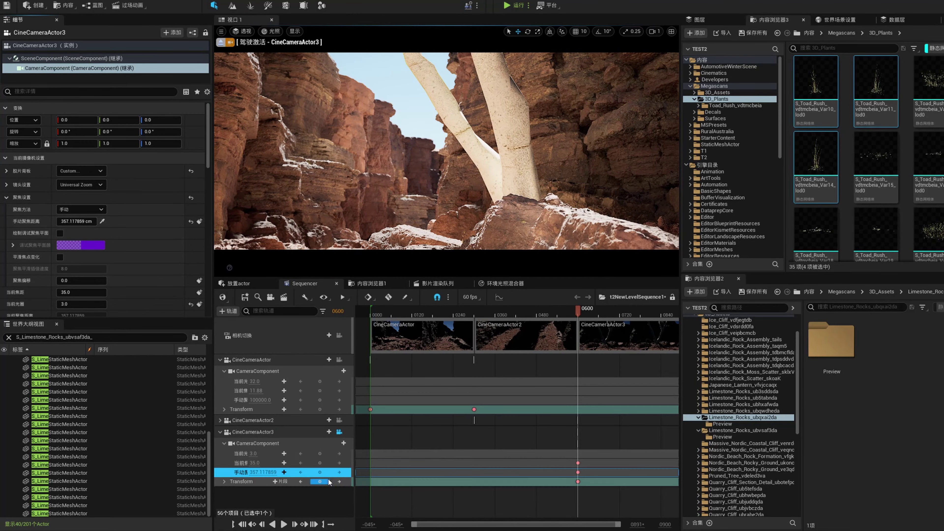
{"action": "scroll", "coordinate": [16, 211], "scroll_direction": "down", "scroll_amount": 10}
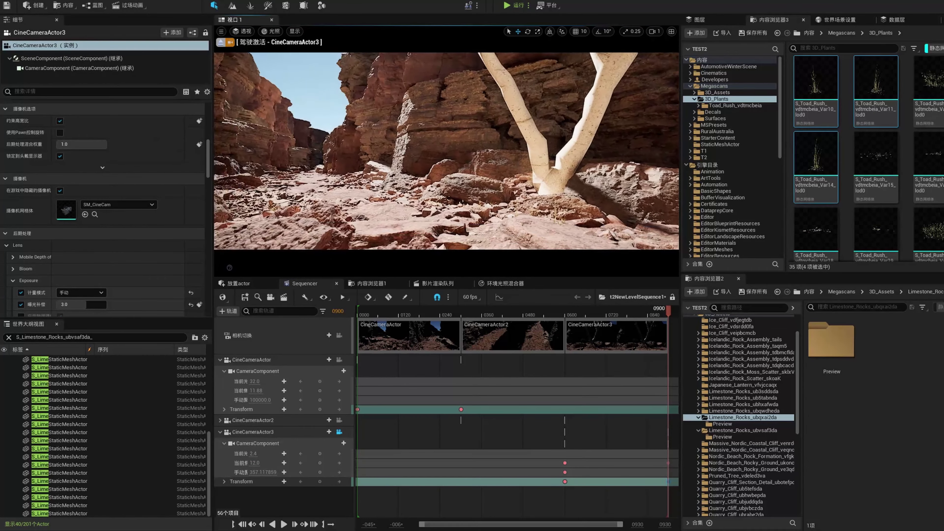
{"action": "left_click", "coordinate": [613, 432]}
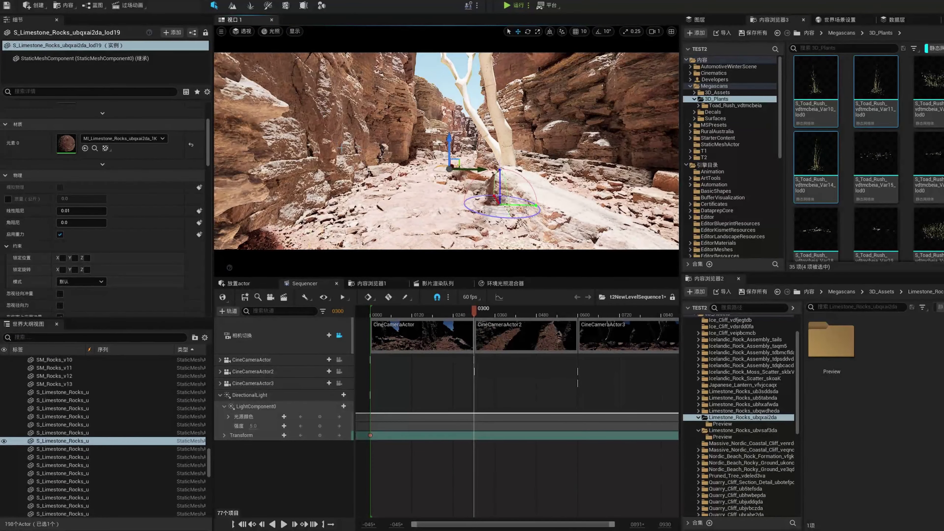
- Select the directional light track and move the playhead to frame 899
{"action": "left_click", "coordinate": [249, 394]}
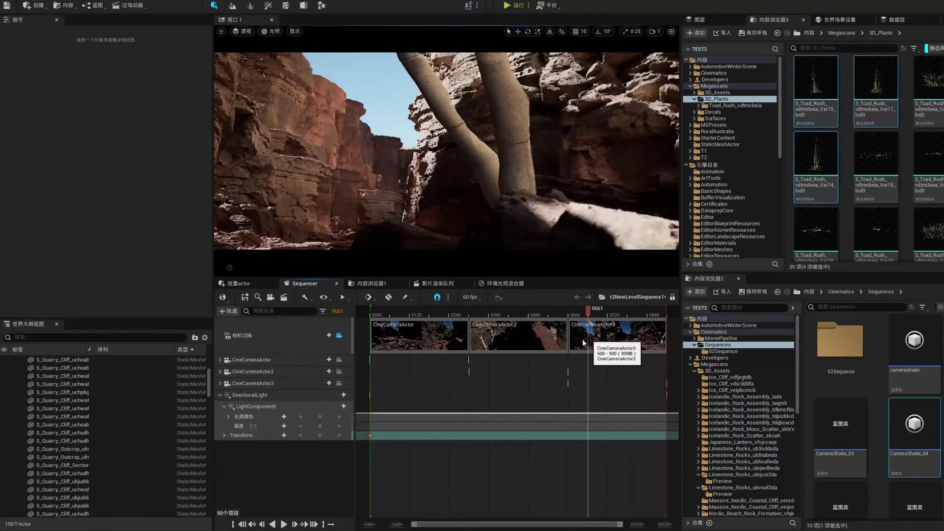
{"action": "left_click", "coordinate": [338, 311]}
{"action": "type", "text": "899"}
{"action": "key", "text": "Return"}
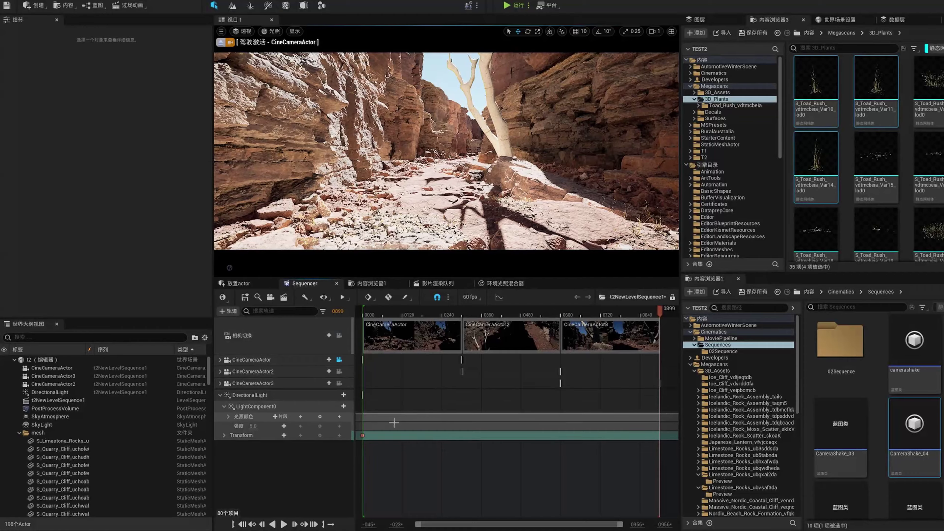
- Expand the directional light's transform rotation values and preview the shot to frame 899
{"action": "left_click", "coordinate": [250, 395]}
{"action": "left_click", "coordinate": [225, 435]}
{"action": "left_click", "coordinate": [228, 451]}
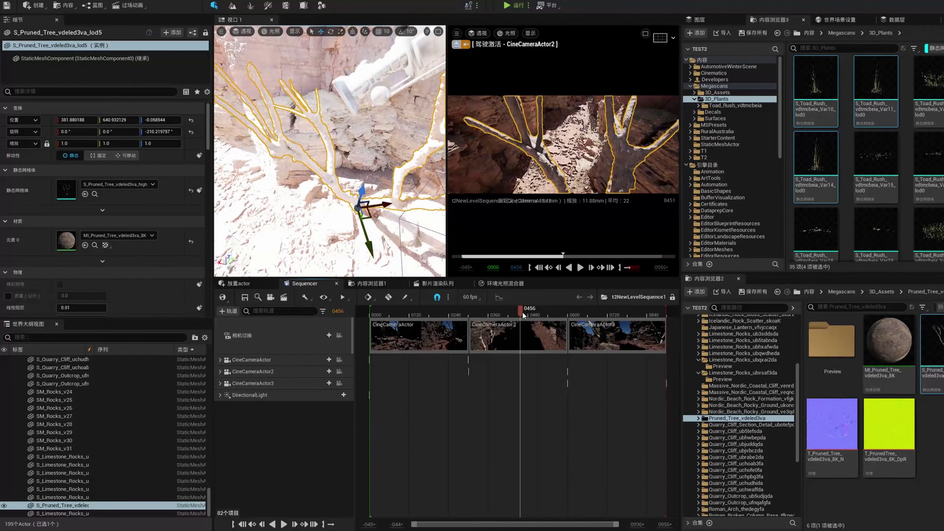
{"action": "left_click_drag", "start_coordinate": [637, 307], "coordinate": [667, 312]}
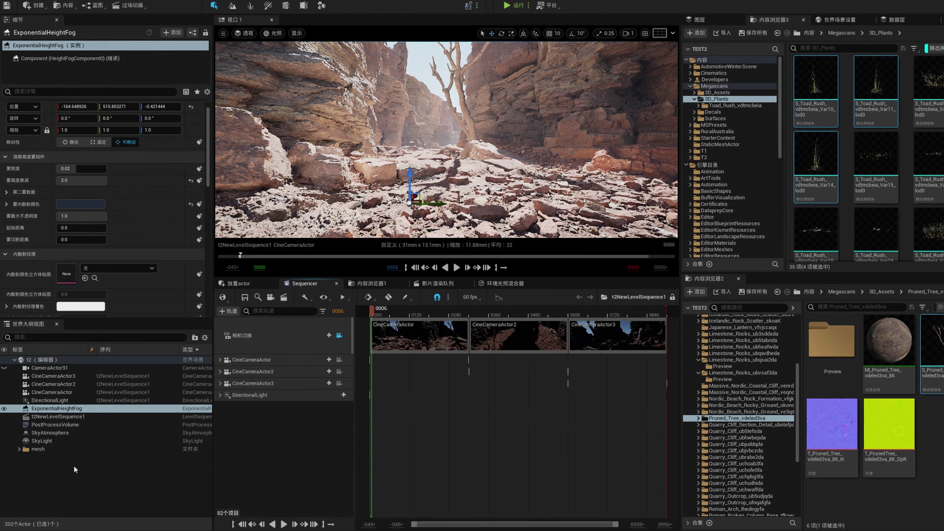
- Raise the fog density from 0.02 to about 0.0436
{"action": "left_click_drag", "start_coordinate": [70, 168], "coordinate": [77, 171]}
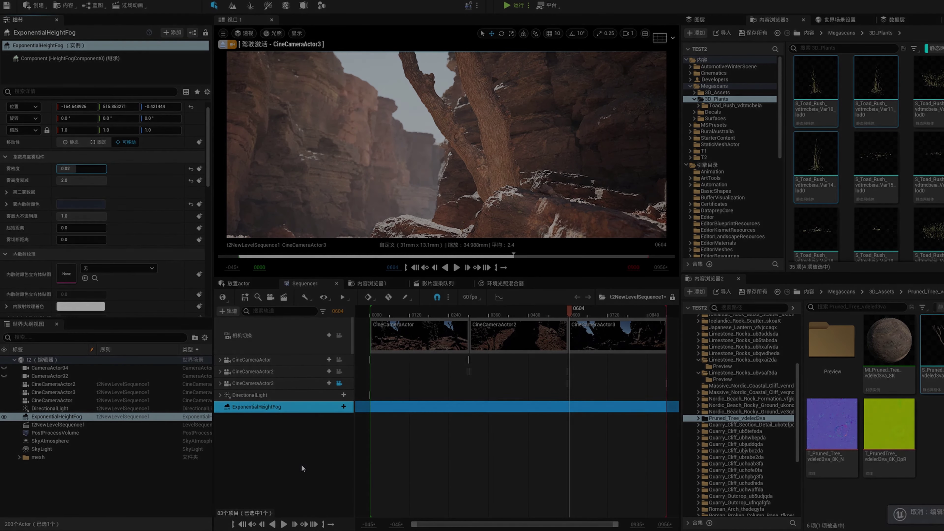